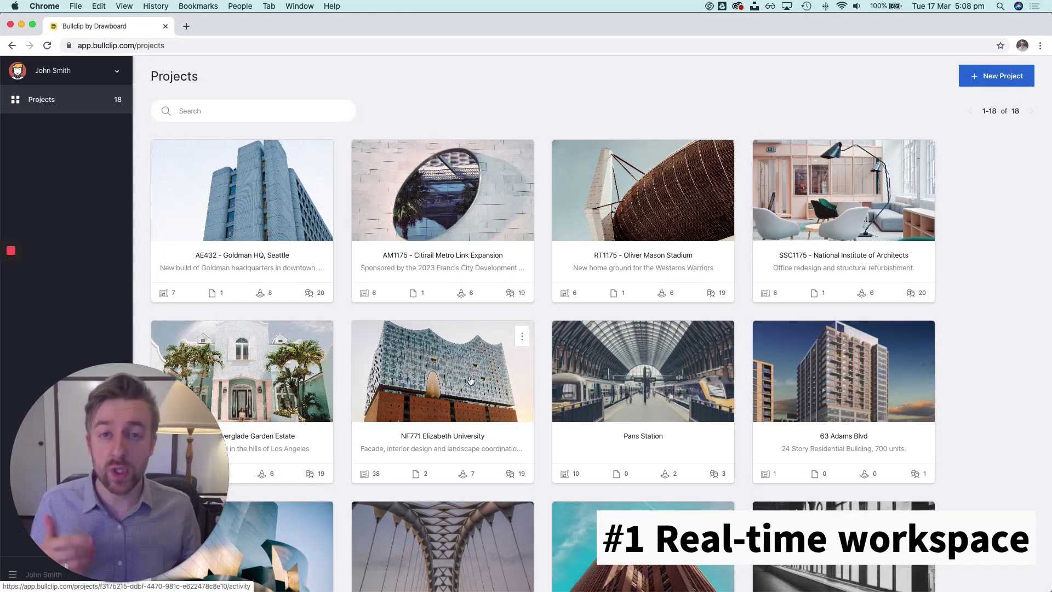
Open drawing S-011 Retention Elevations from the NF771 Elizabeth University project's drawings
click(434, 375)
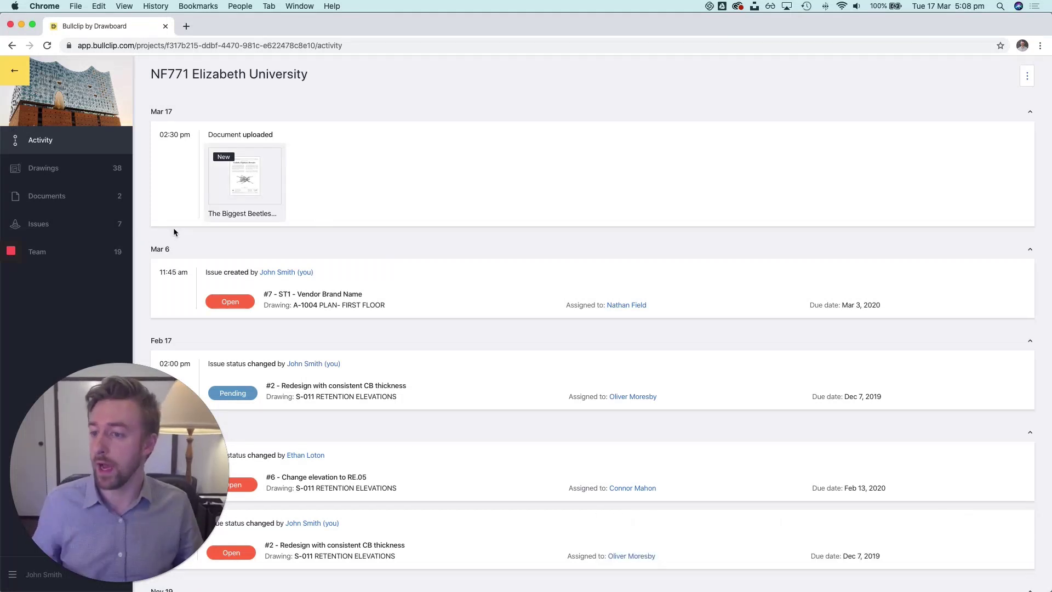
click(61, 168)
scroll(495, 268, down, 15)
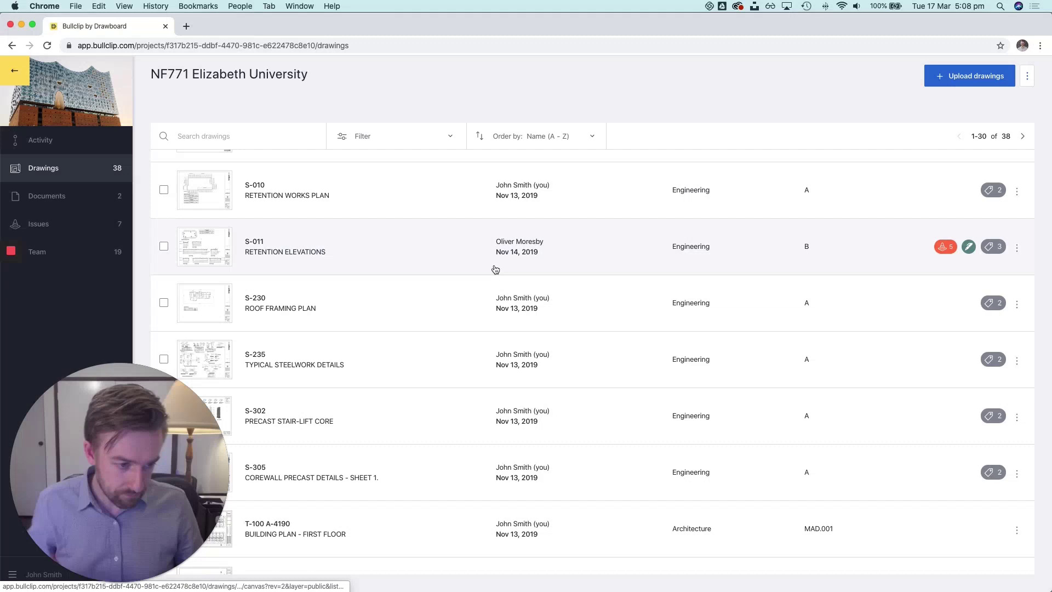
click(390, 209)
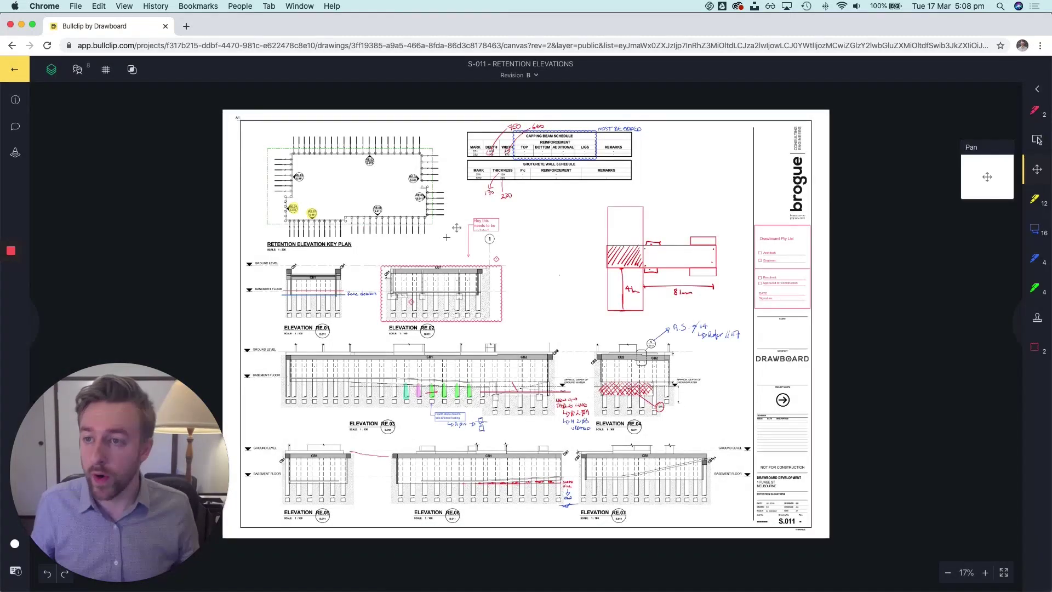
In the Contributors panel, hide and re-show each contributor's markups, including the red ones
click(77, 69)
click(252, 181)
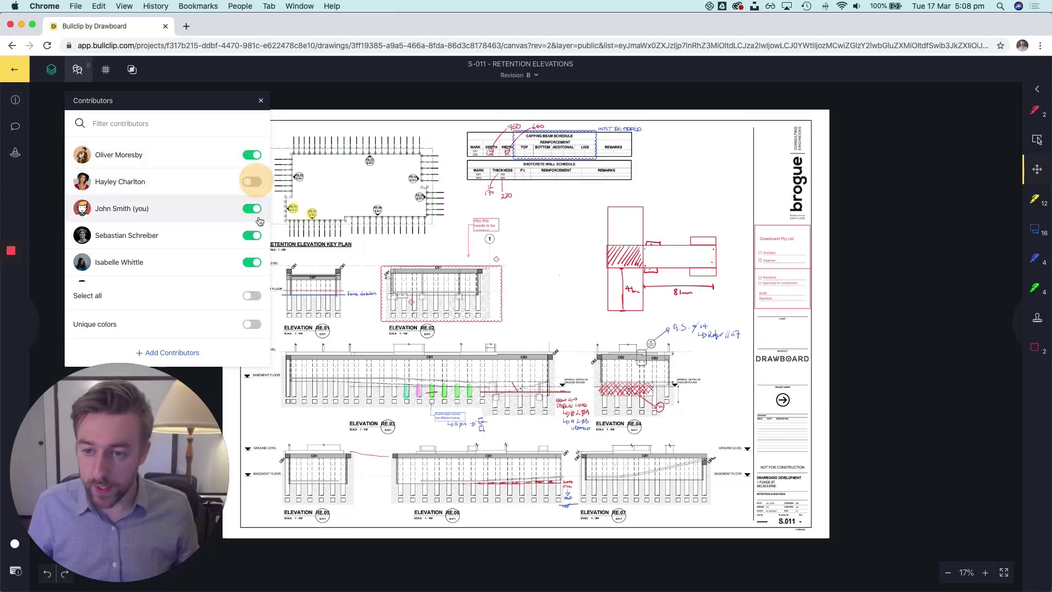
click(252, 208)
click(252, 181)
click(252, 208)
click(252, 235)
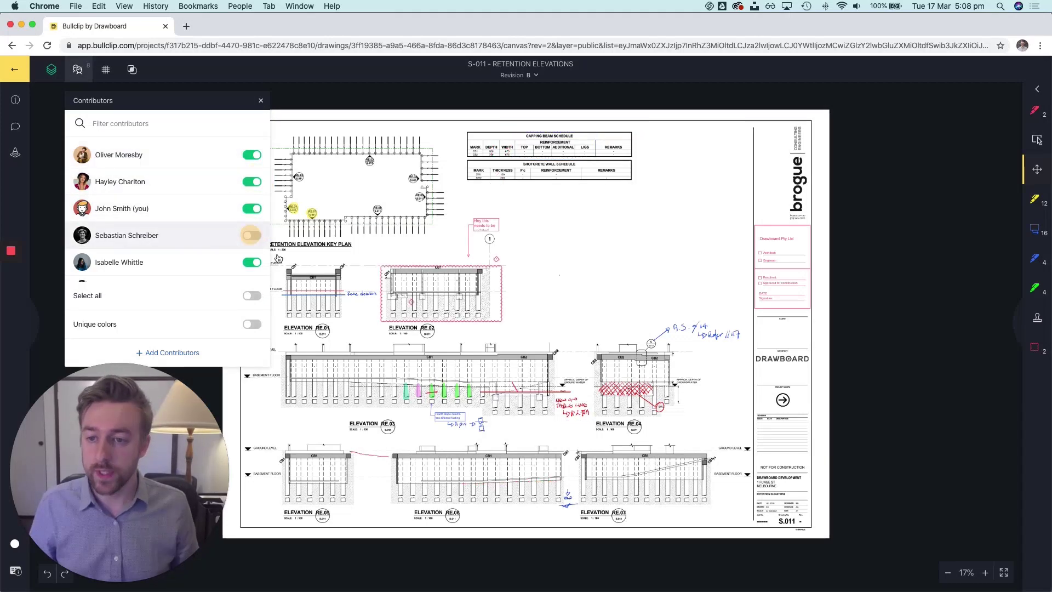
click(252, 235)
Zoom in beside elevation RE.02 to watch red freehand strokes appear live, then zoom out
scroll(526, 295, up, 10)
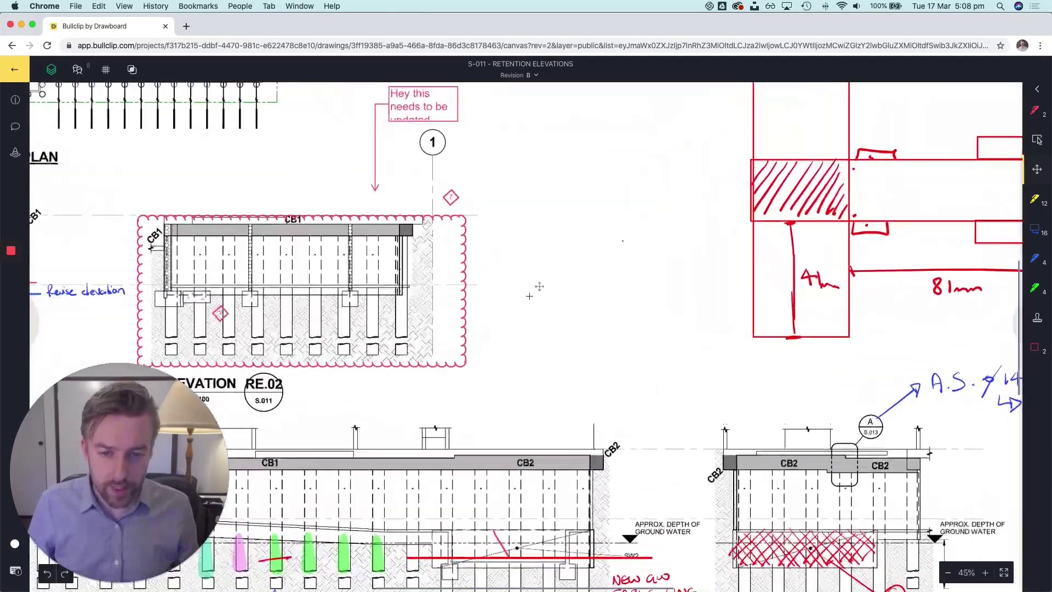
scroll(529, 296, up, 3)
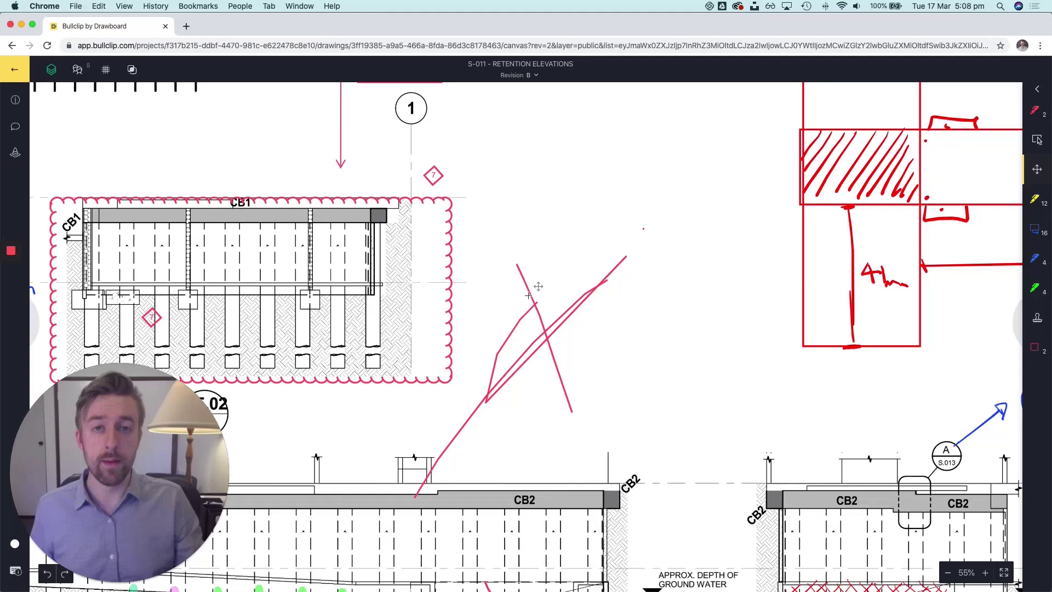
scroll(501, 271, down, 2)
scroll(500, 271, down, 9)
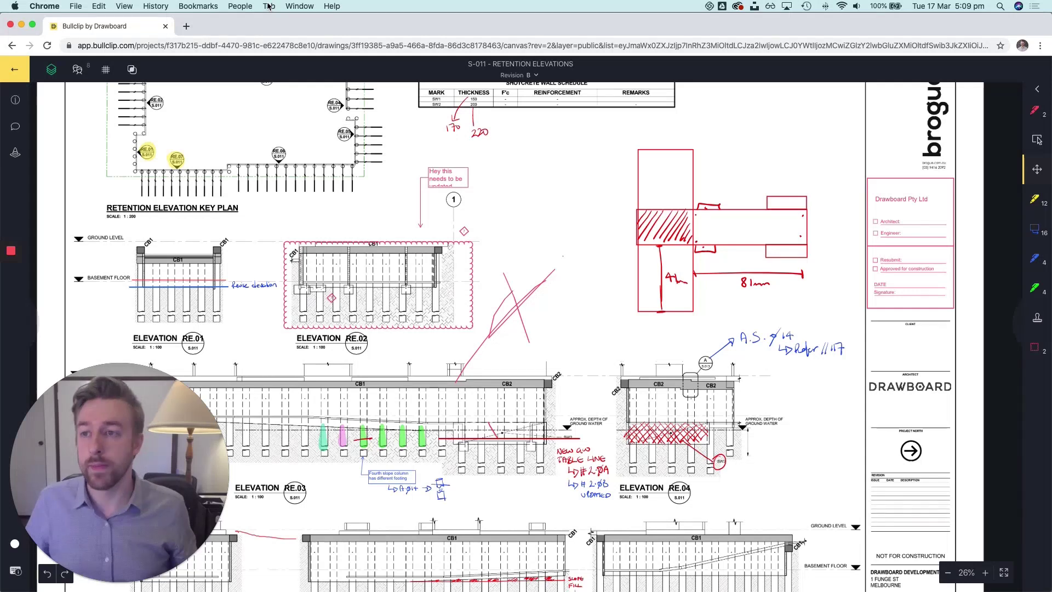
Go back to all projects and open the NF771 Elizabeth University team list
click(25, 69)
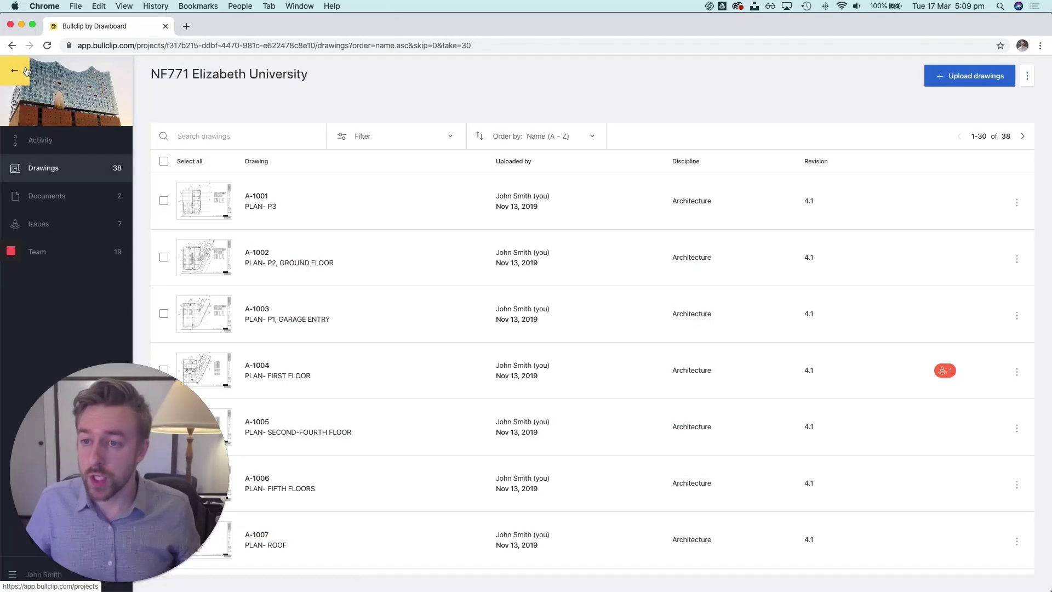
click(26, 70)
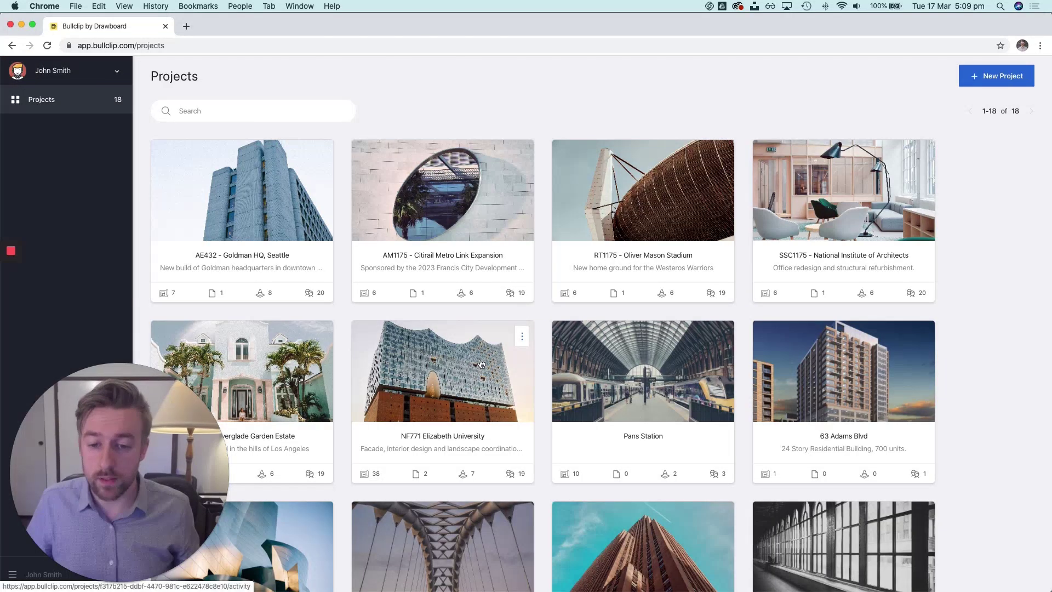
click(480, 363)
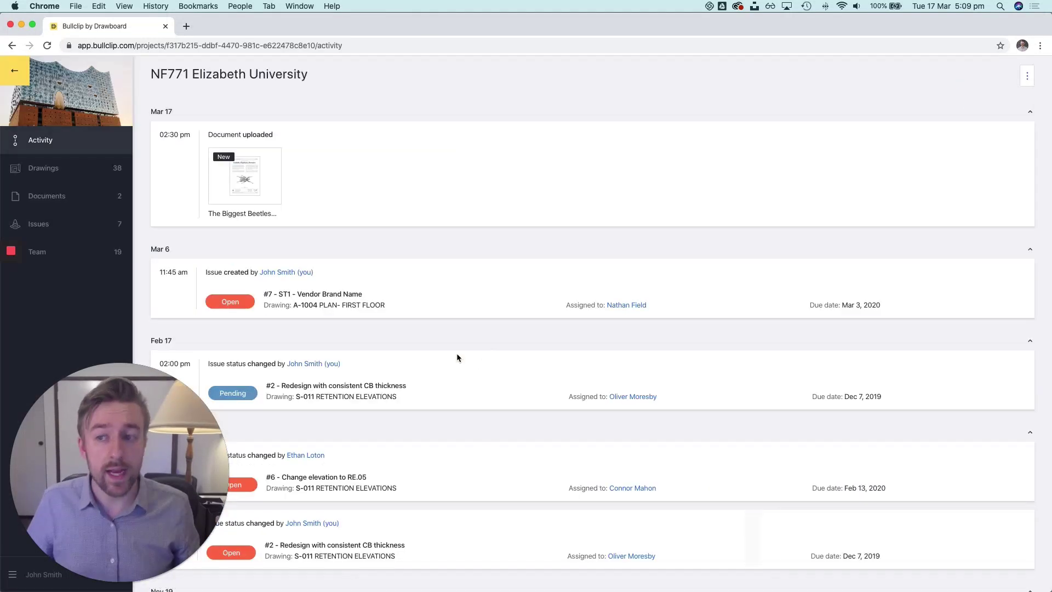
click(70, 259)
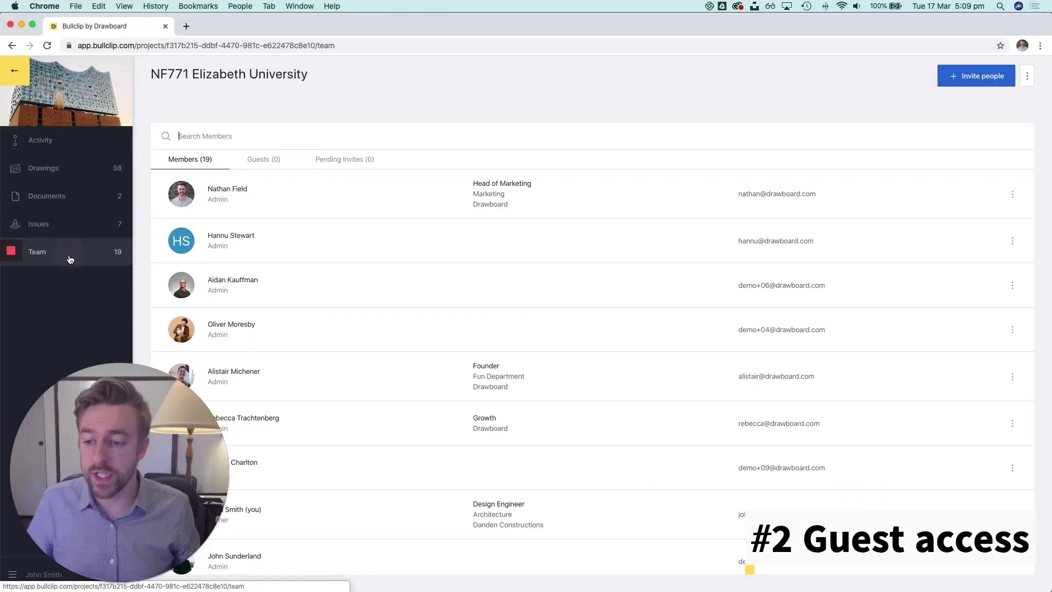
Start a guest invite with Collaborator permission and a 5-day expiry
click(975, 79)
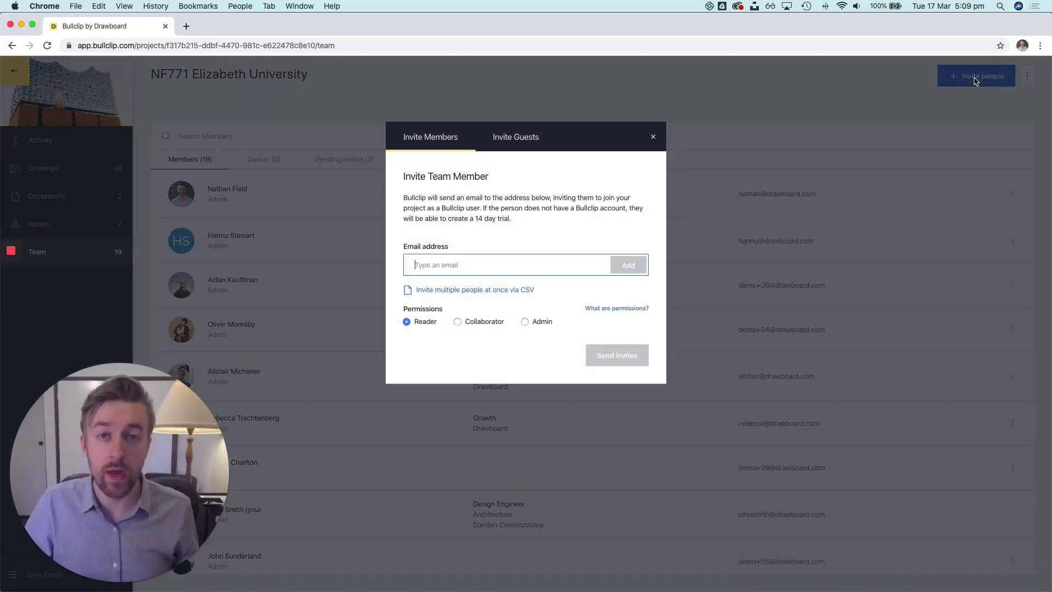
click(518, 149)
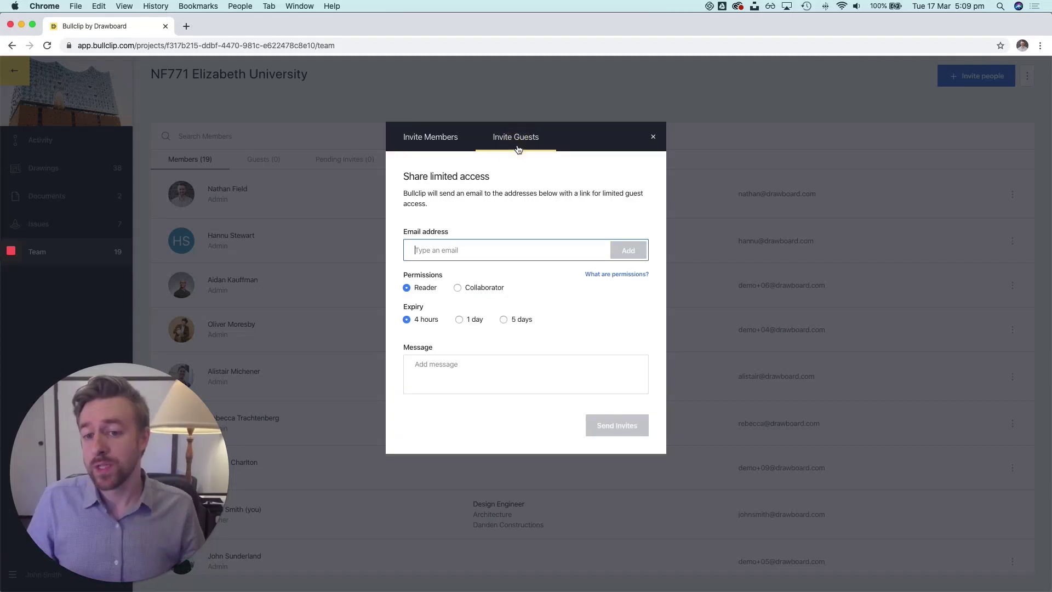
click(458, 287)
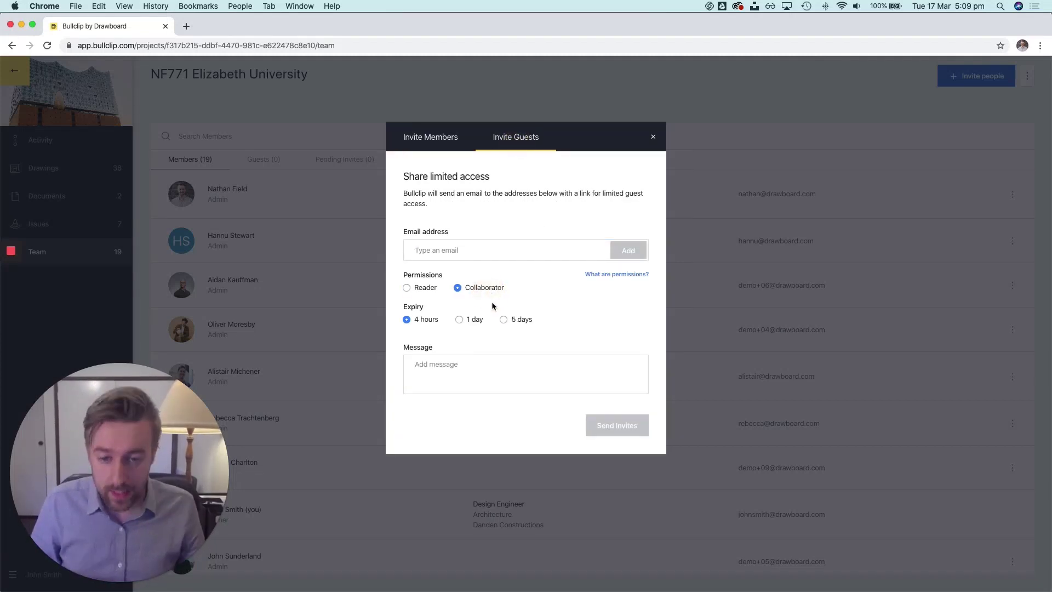
click(503, 320)
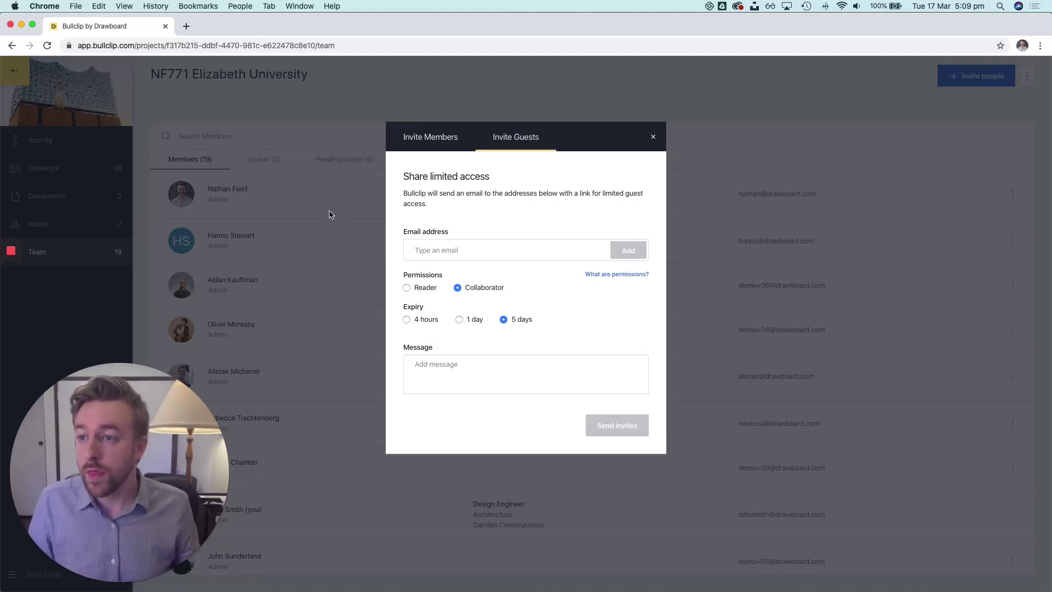
Discard the unsent guest invite and reopen S-011 Retention Elevations, Revision B, from NF771's drawings
click(653, 136)
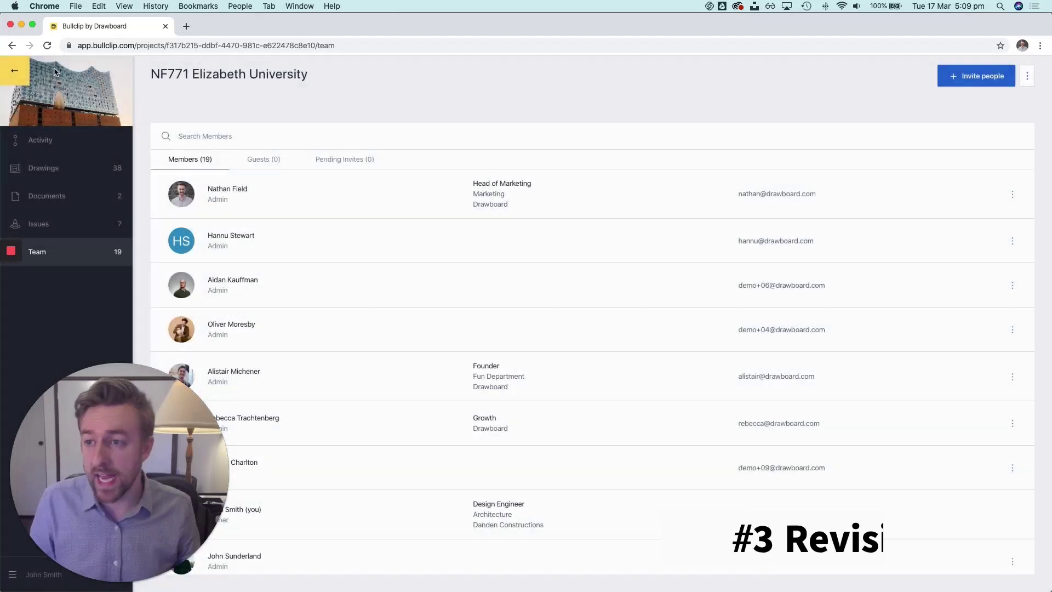
click(54, 71)
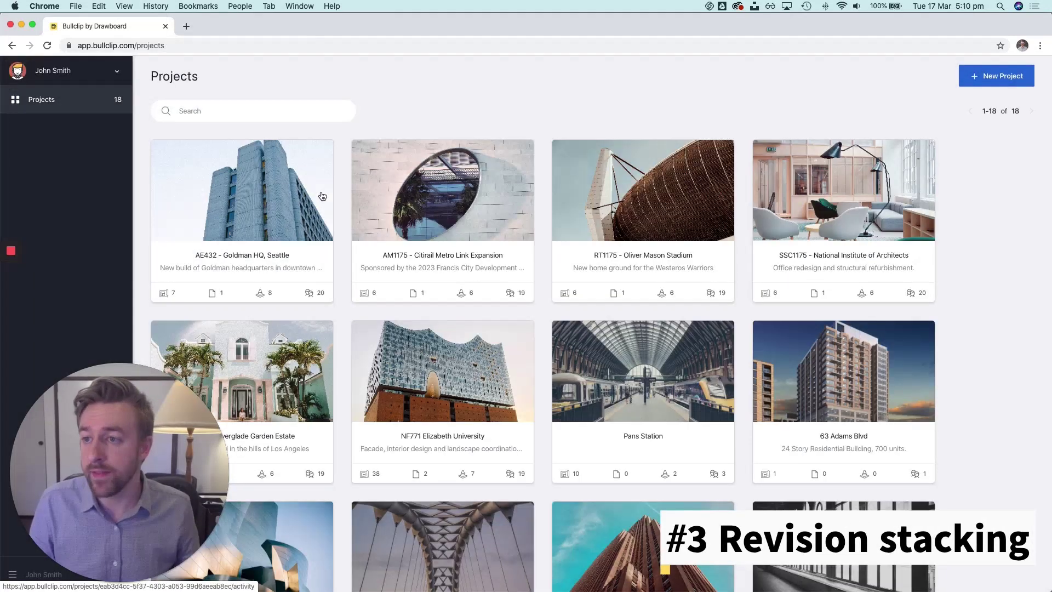
click(416, 355)
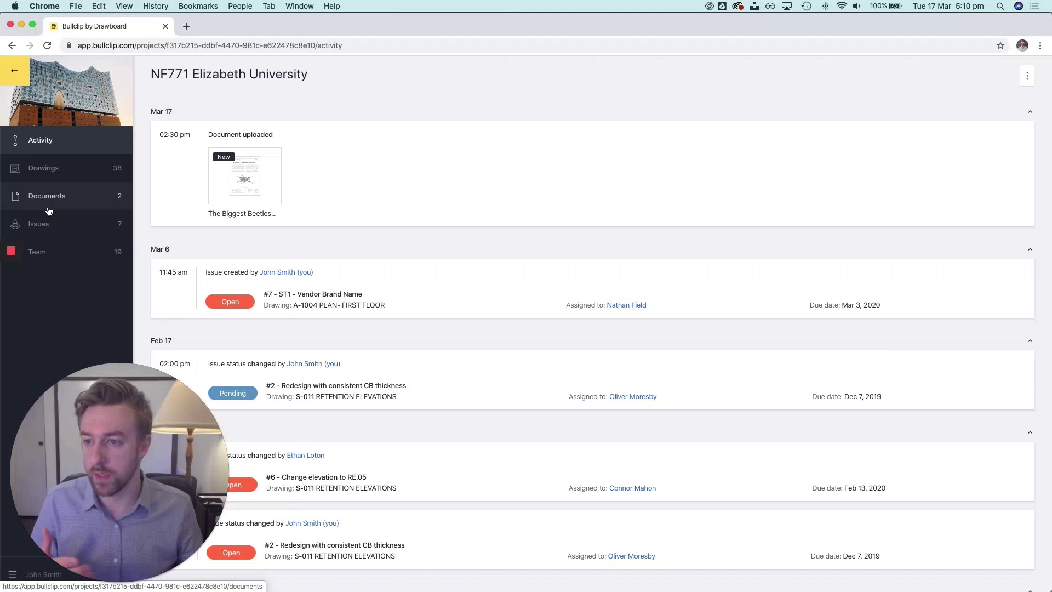
click(61, 166)
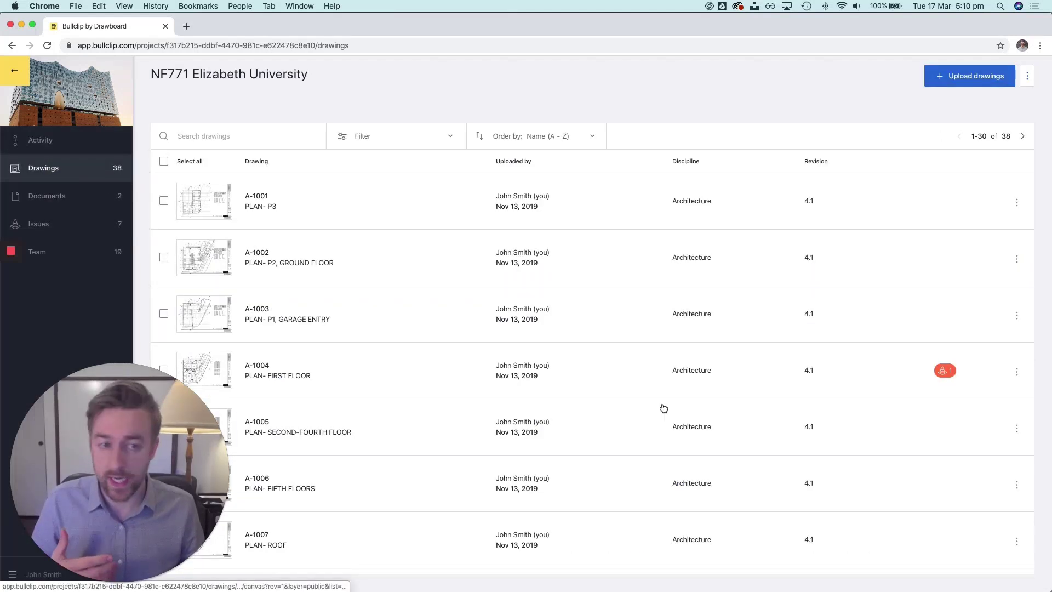
scroll(664, 408, down, 20)
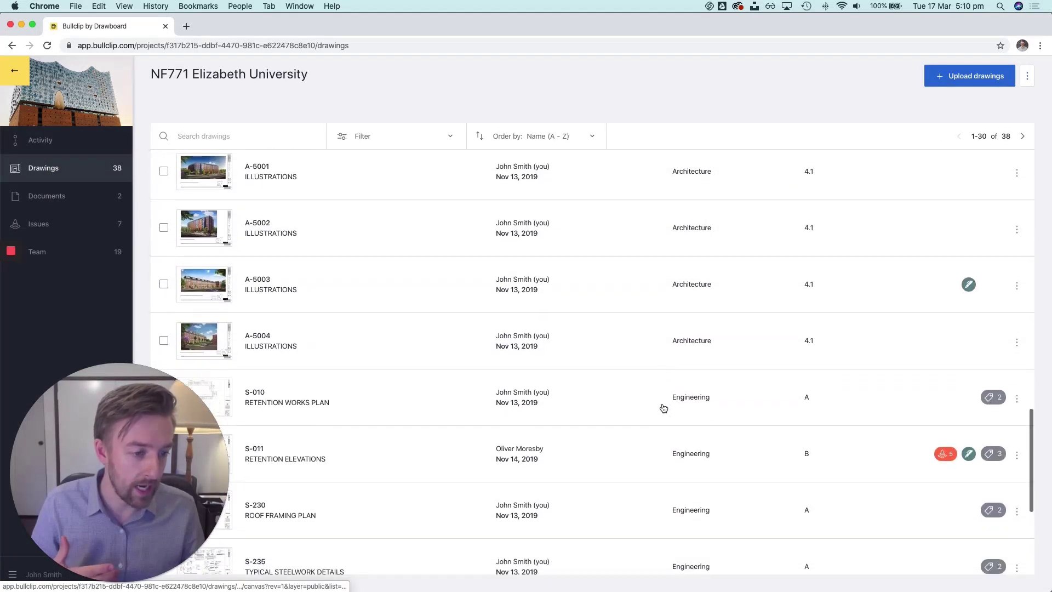
click(427, 402)
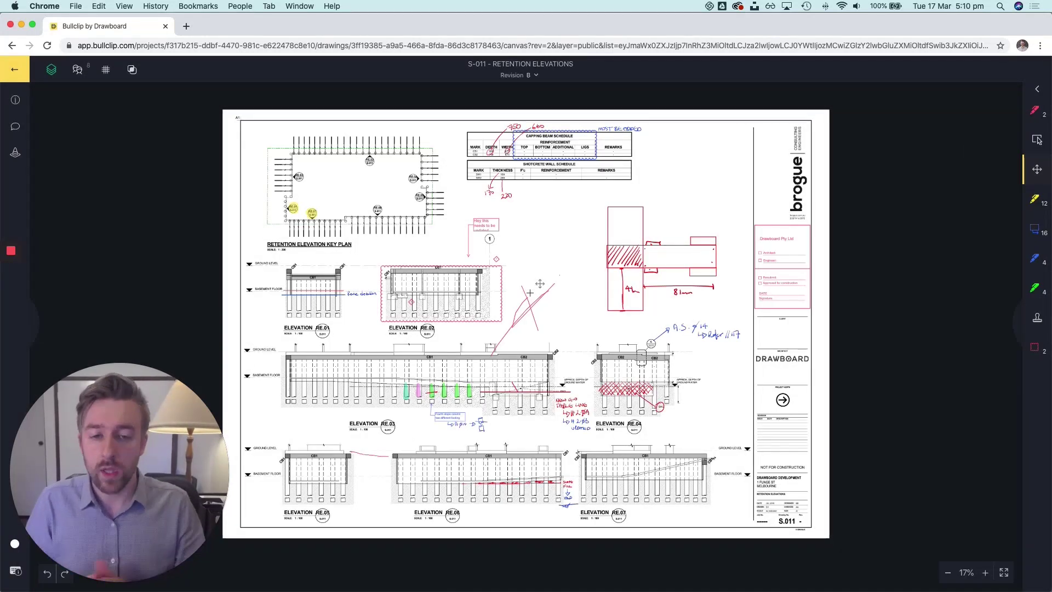
Switch S-011 to Revision A (Read only) and zoom in
click(524, 76)
click(510, 145)
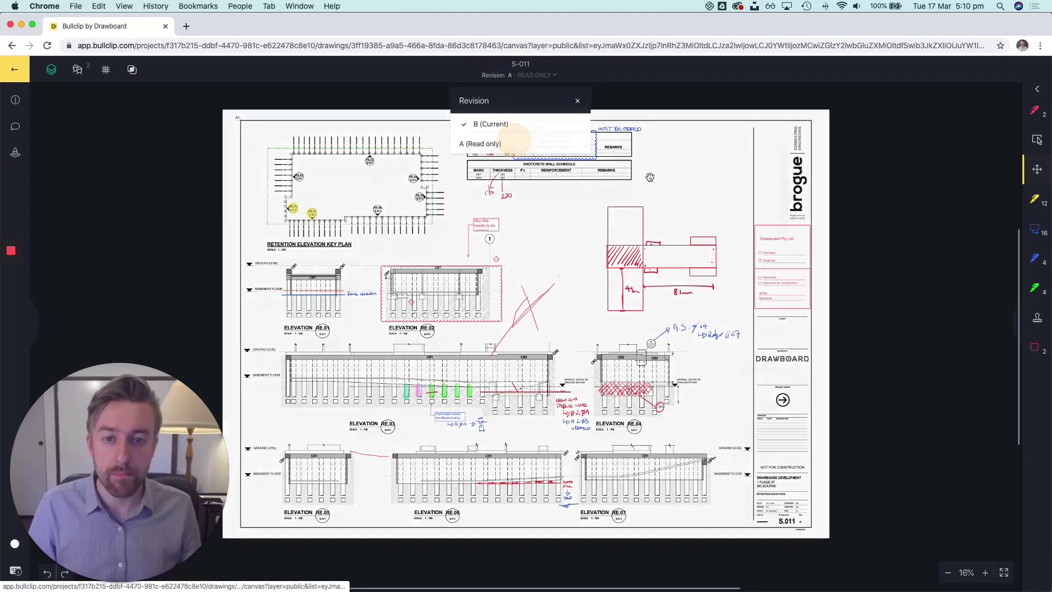
scroll(494, 312, up, 10)
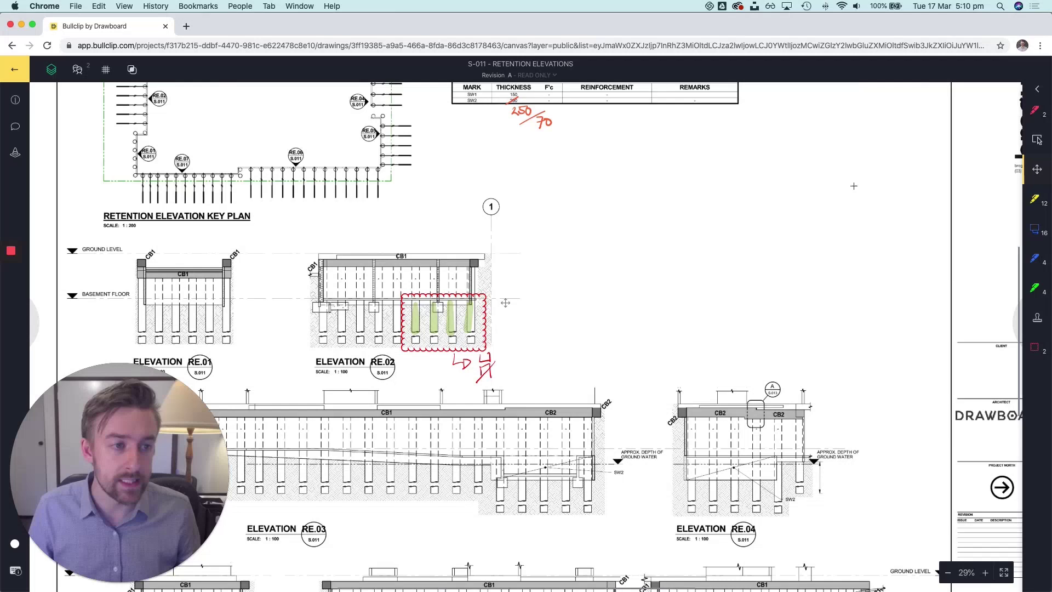
Select the red clouded markup and handwriting near RE.02 with a marquee
click(1038, 140)
drag(310, 332, 514, 466)
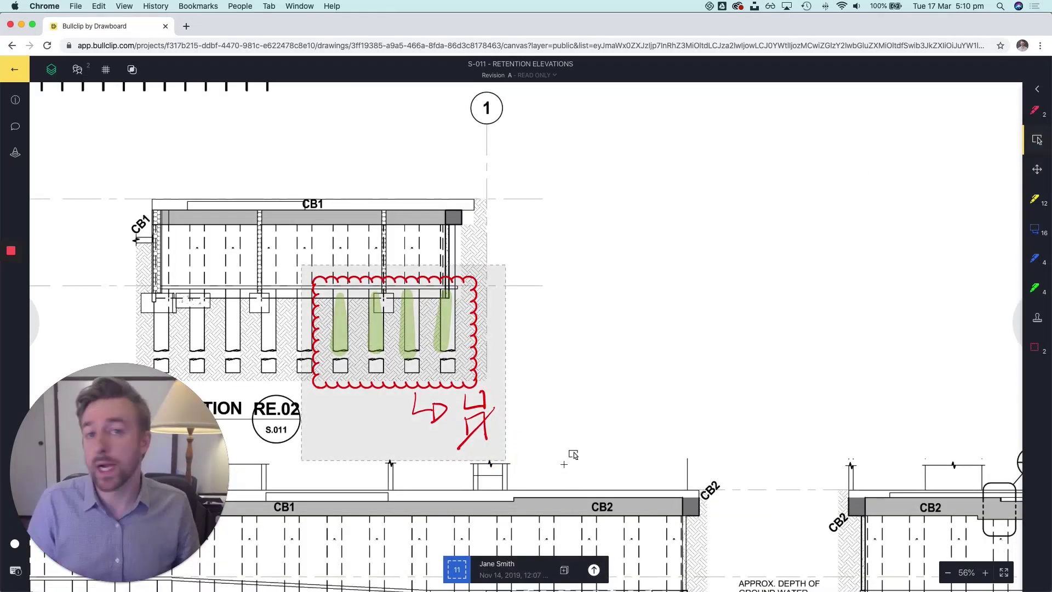
scroll(497, 355, down, 8)
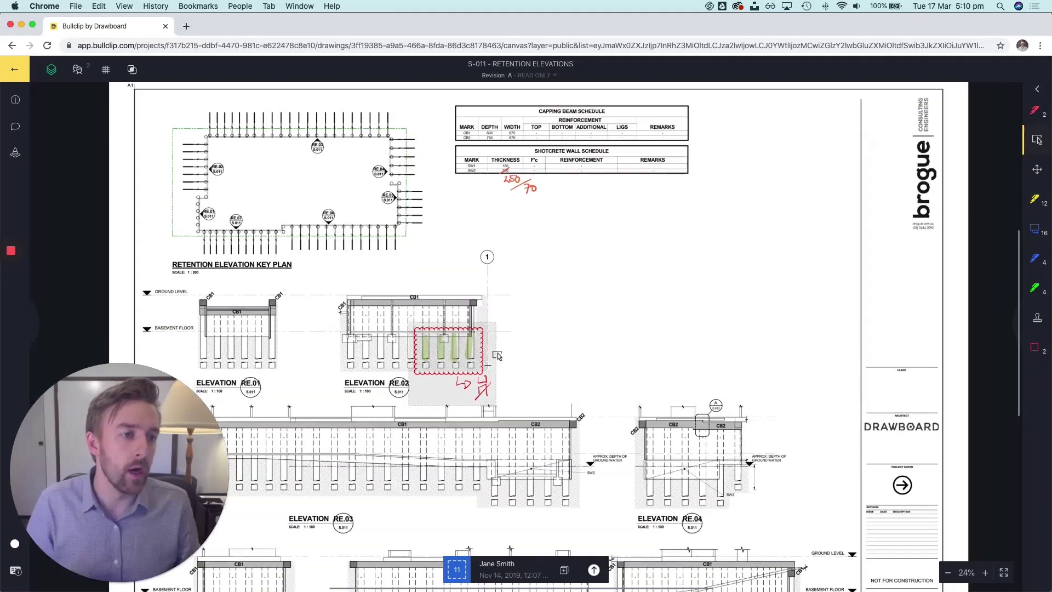
scroll(497, 356, up, 1)
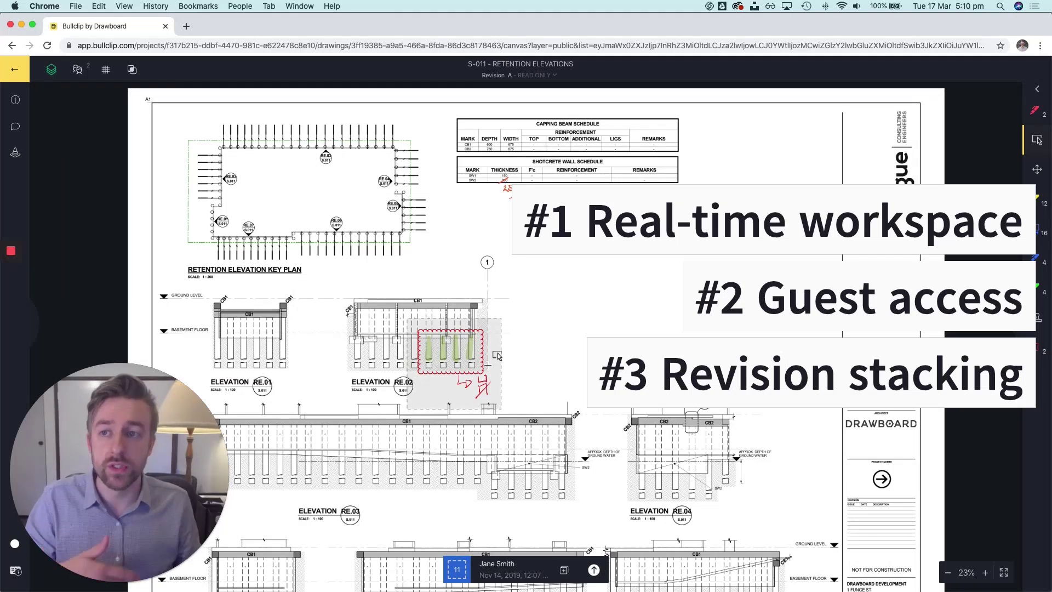
click(15, 69)
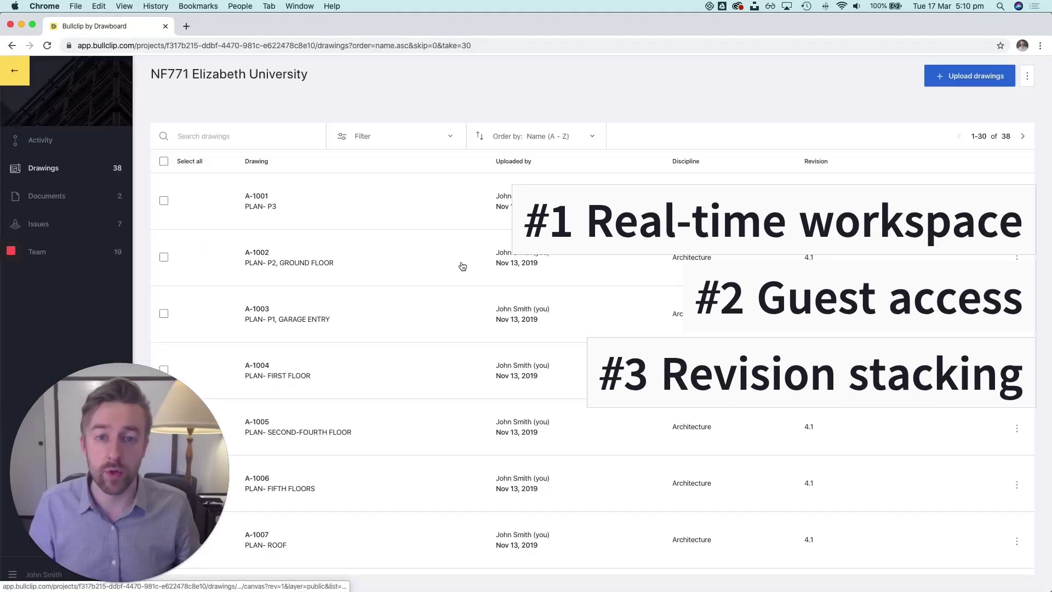